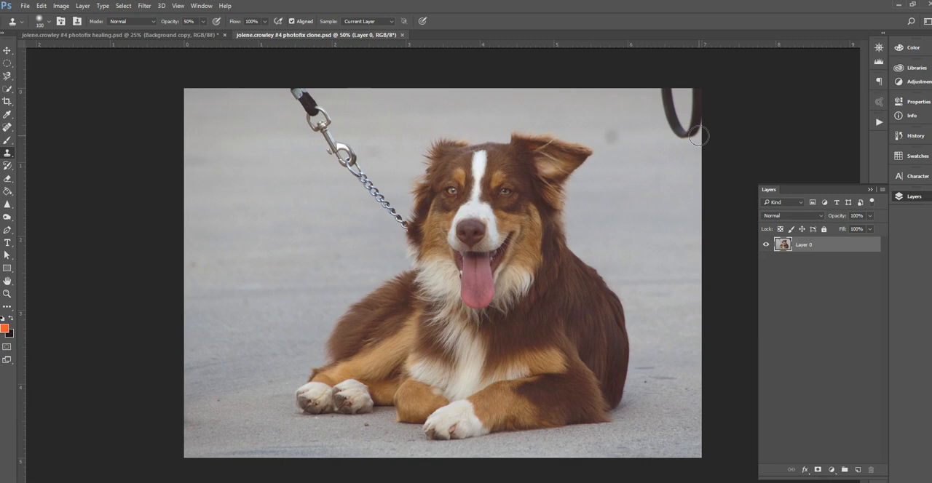
- Check the photo's pixel dimensions and resolution without changing them
alt+click(648, 185)
click(64, 6)
click(77, 95)
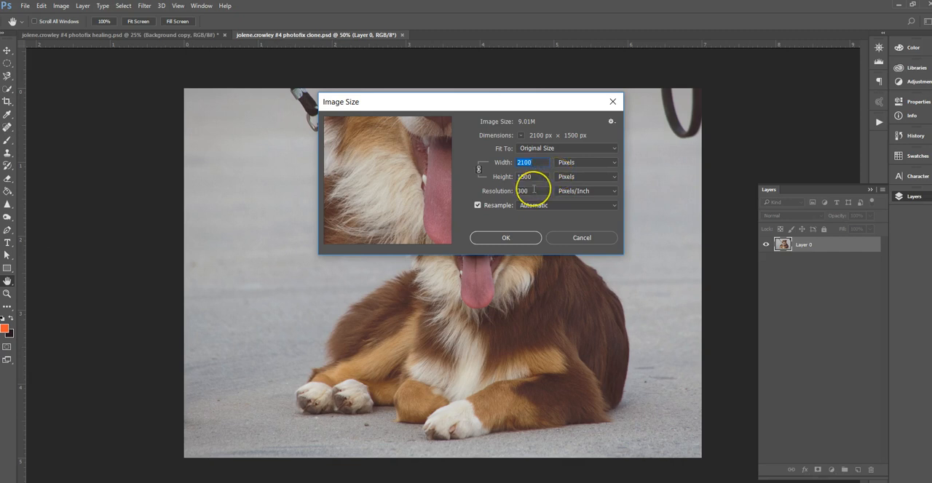
click(513, 238)
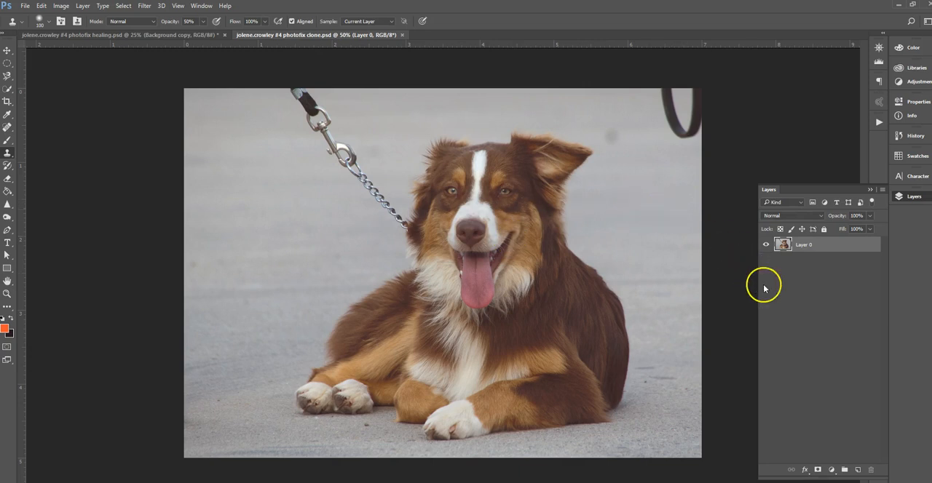
- Lock Layer 0 and duplicate it as a working copy for the retouching
click(812, 245)
click(824, 230)
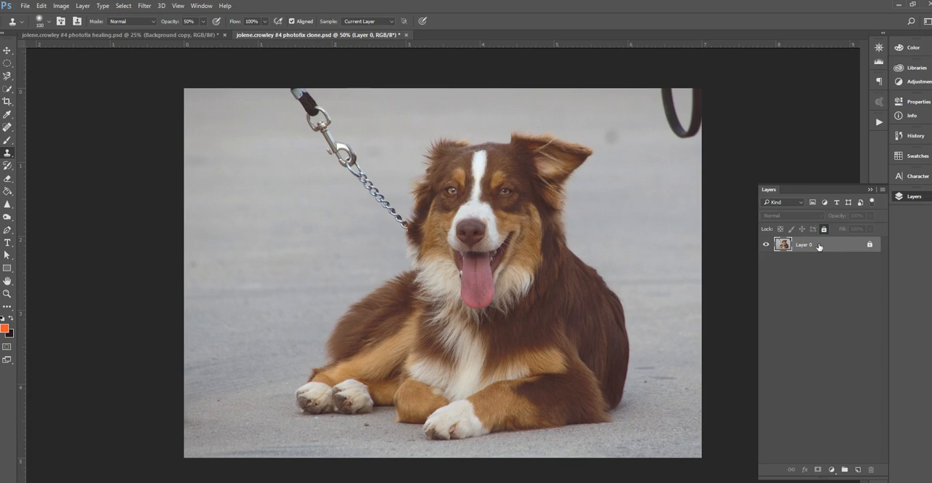
key(ctrl+j)
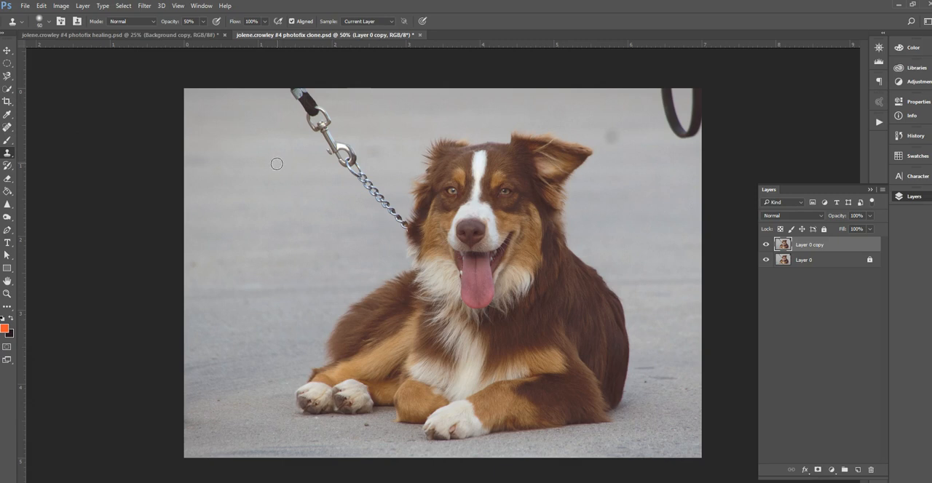
- Set the Clone Stamp brush size to 80 px for work on the leash's upper end
key(bracketright)
key(bracketright)
key(bracketright)
key(bracketleft)
key(bracketleft)
key(bracketleft)
key(ctrl+plus)
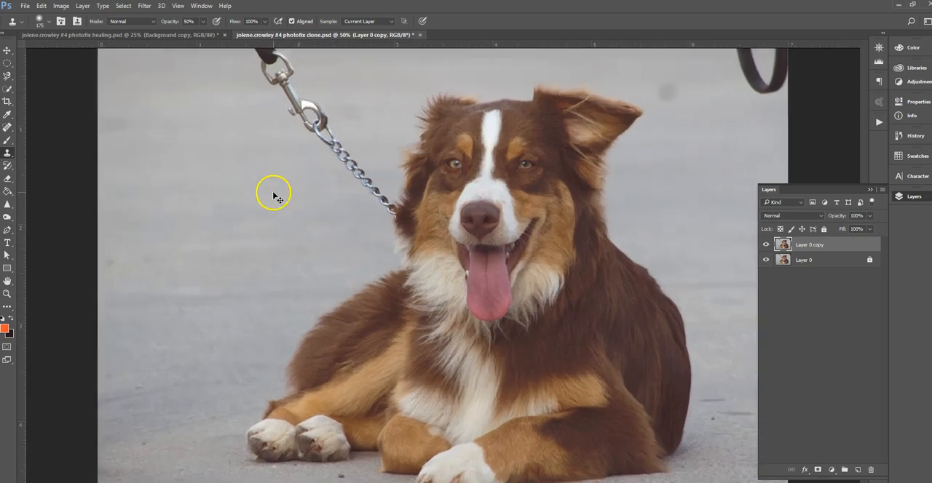
key(ctrl+plus)
mouse_move(251, 164)
mouse_down()
mouse_move(358, 281)
mouse_move(391, 354)
mouse_move(408, 367)
mouse_up()
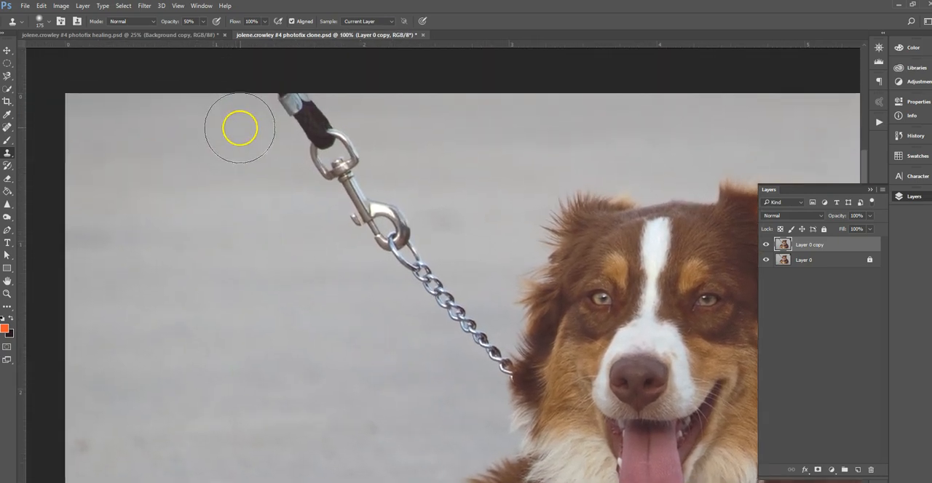
key(bracketleft)
key(bracketleft)
key(bracketleft)
key(bracketleft)
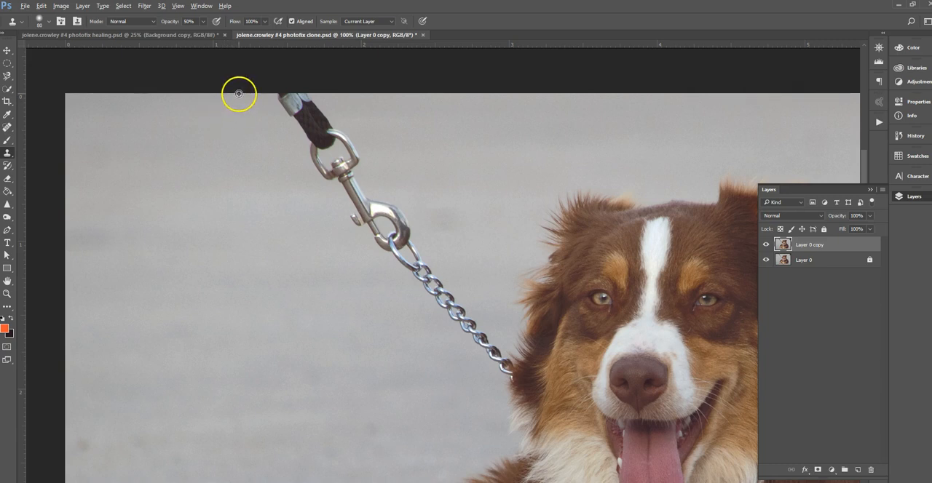
- Clone nearby pavement over the metal tip at the leash's upper end at 50% opacity
drag(247, 94, 288, 94)
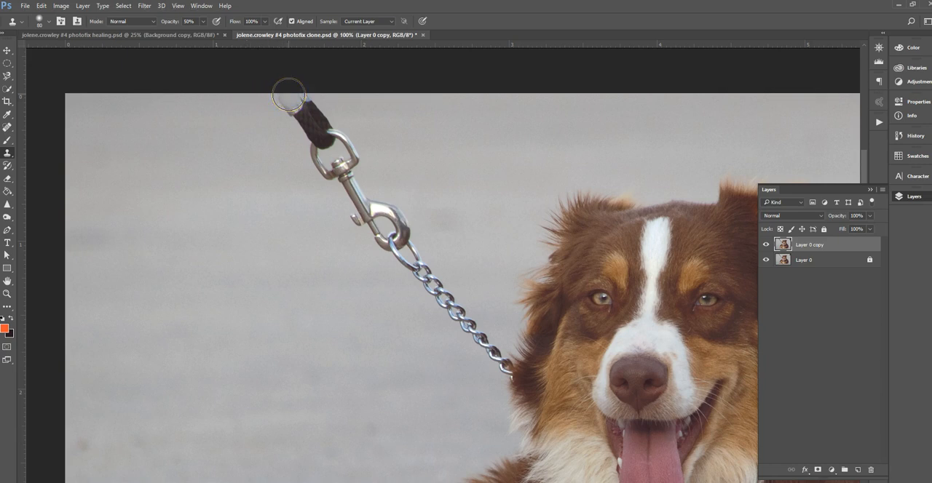
alt+click(218, 115)
drag(301, 98, 273, 110)
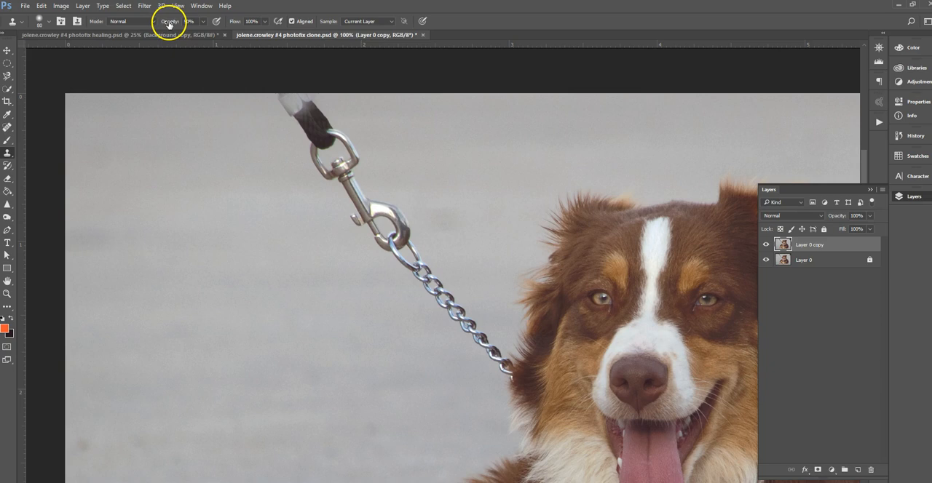
- Raise the Clone Stamp opacity to 100% and cover the metal tip at the leash's upper end with pavement
click(203, 21)
drag(204, 35, 237, 33)
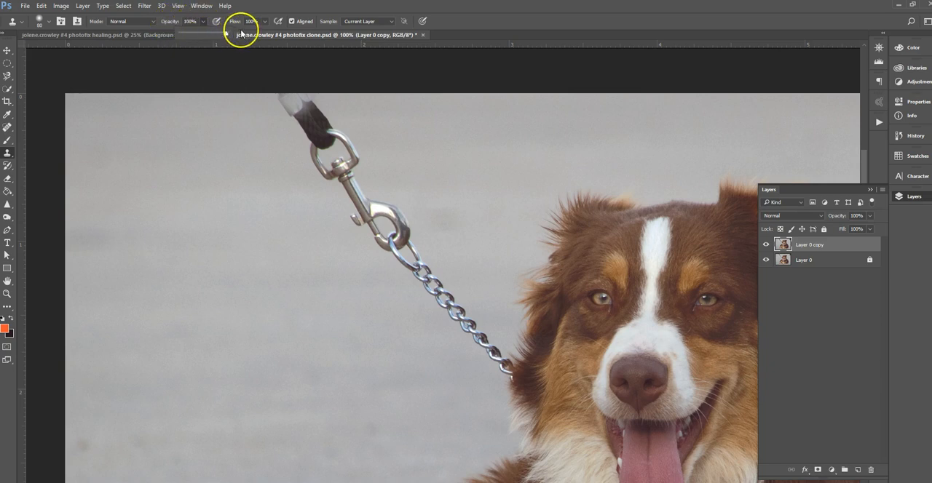
alt+click(238, 95)
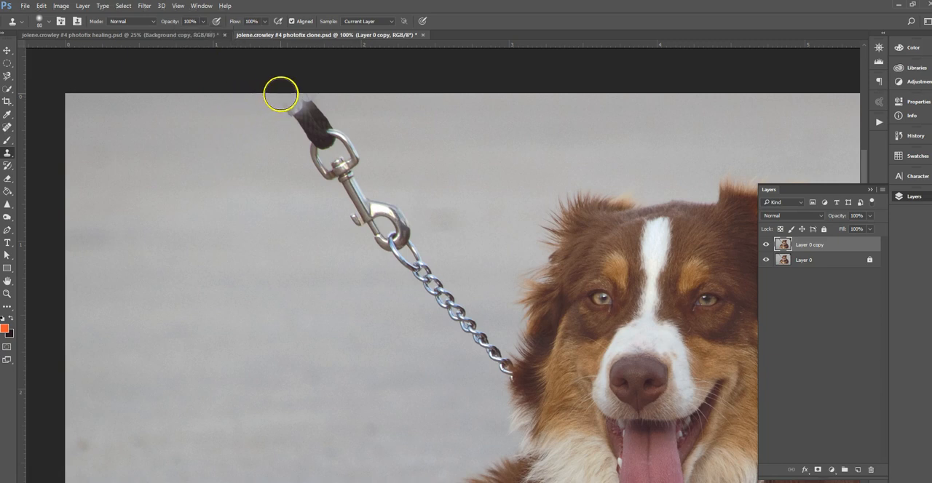
click(303, 97)
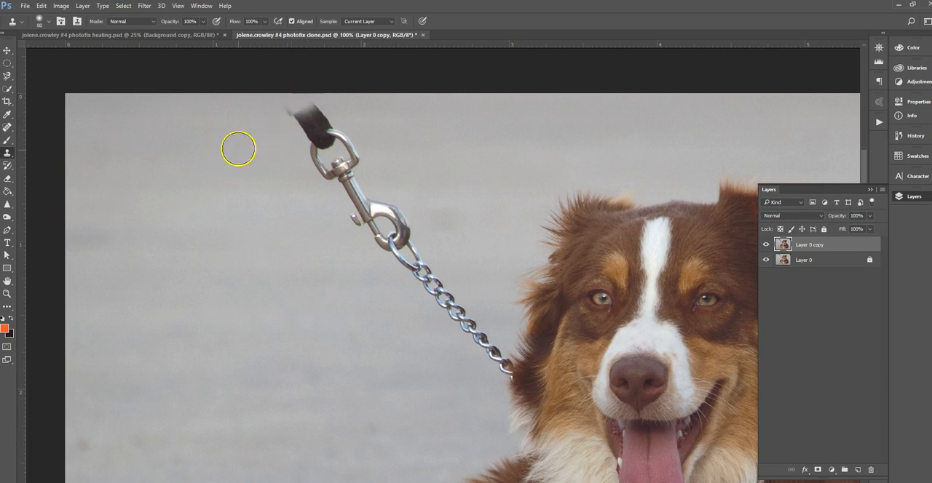
- Clone pavement along the black strap, clasp and chain down towards the dog's neck
alt+click(263, 109)
drag(288, 107, 306, 125)
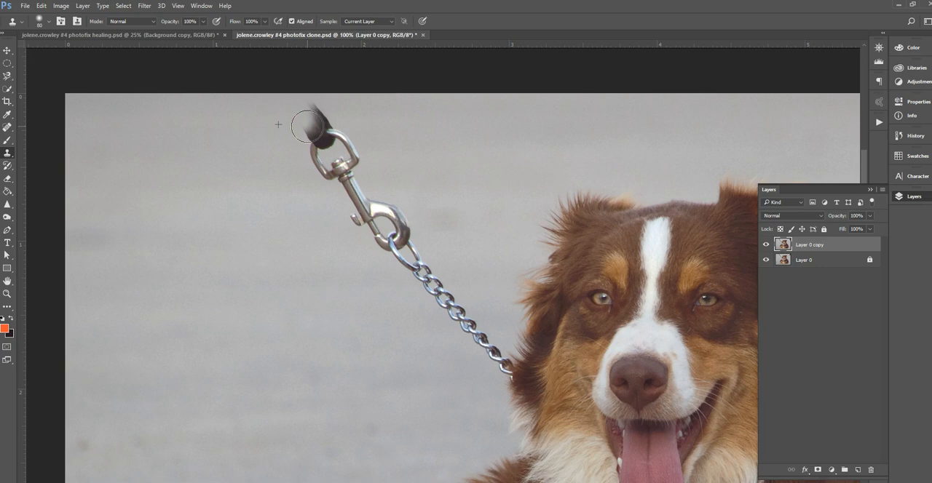
mouse_move(307, 127)
mouse_down()
mouse_move(362, 224)
mouse_move(487, 359)
mouse_up()
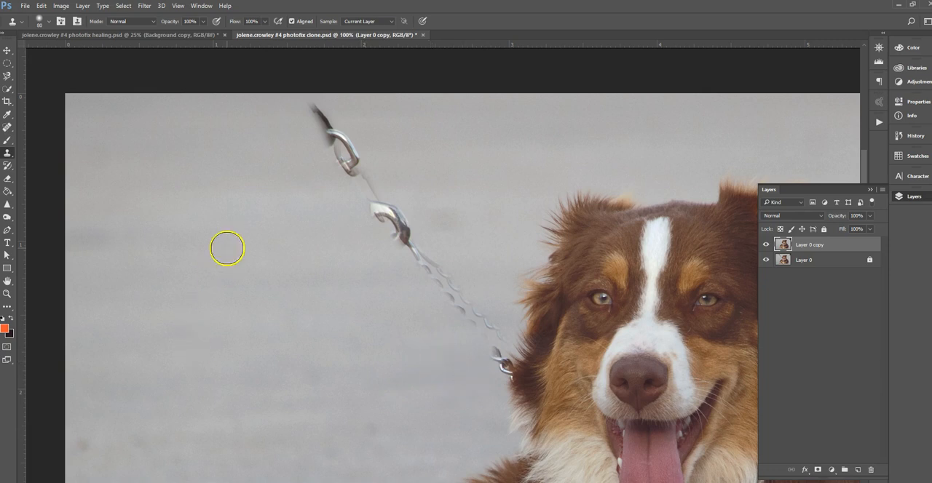
drag(439, 248, 465, 285)
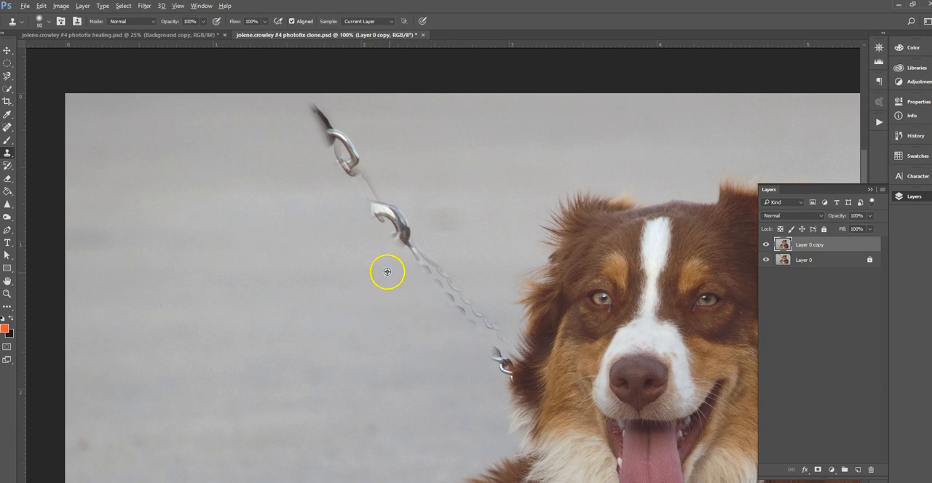
click(415, 210)
key(ctrl+z)
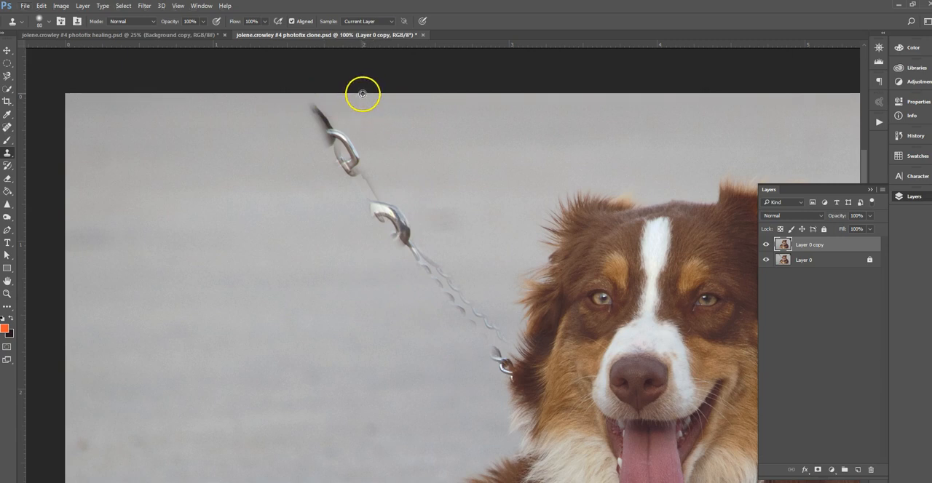
- Clone pavement sampled at the photo's upper edge over the rest of the strap and the upper clasp ring
alt+click(363, 94)
click(312, 104)
drag(312, 104, 384, 209)
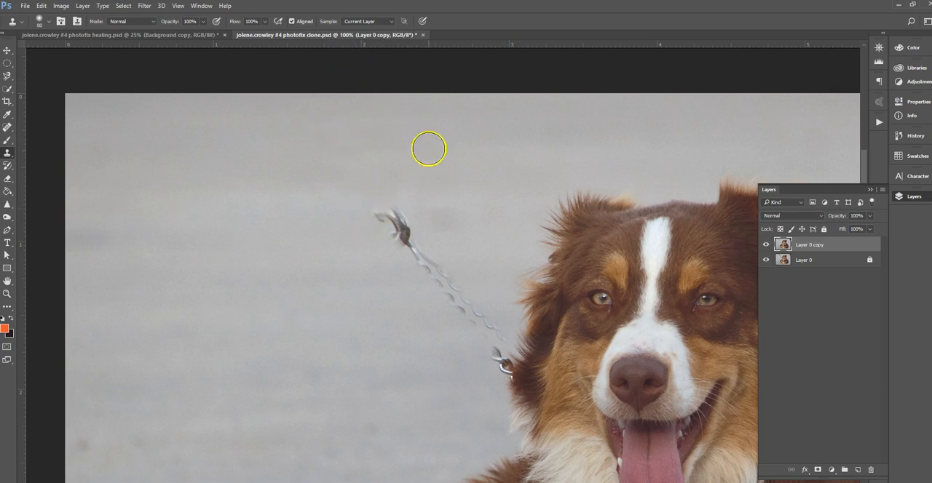
- Clone pavement over the remaining clasp hook and the start of the chain
alt+click(372, 130)
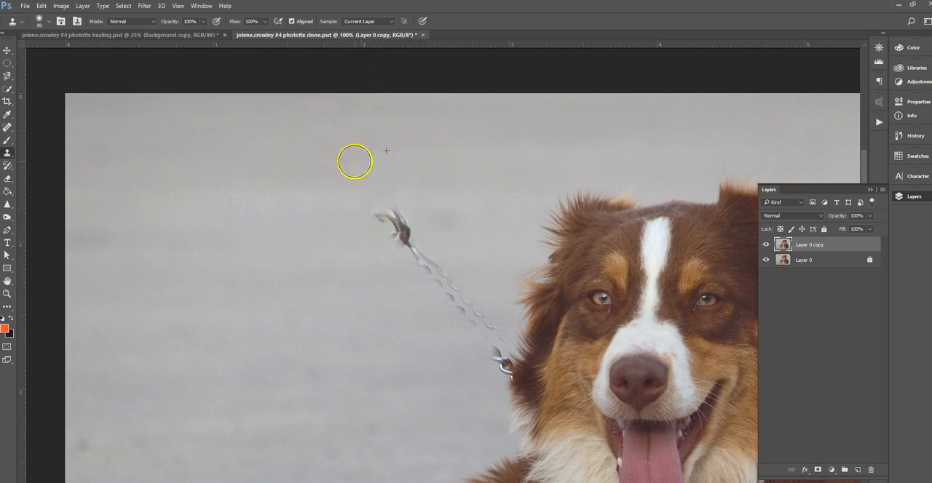
drag(368, 189, 409, 246)
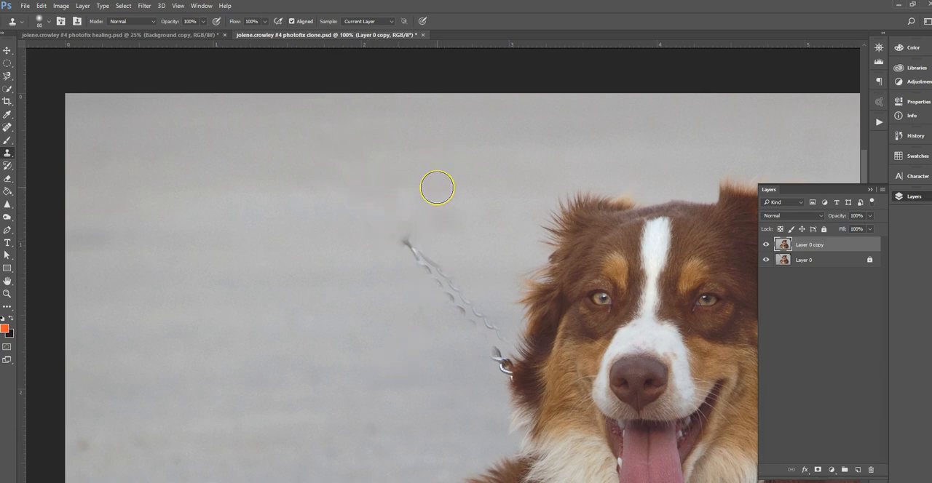
mouse_move(373, 217)
mouse_down()
mouse_move(406, 227)
mouse_move(381, 248)
mouse_move(426, 245)
mouse_up()
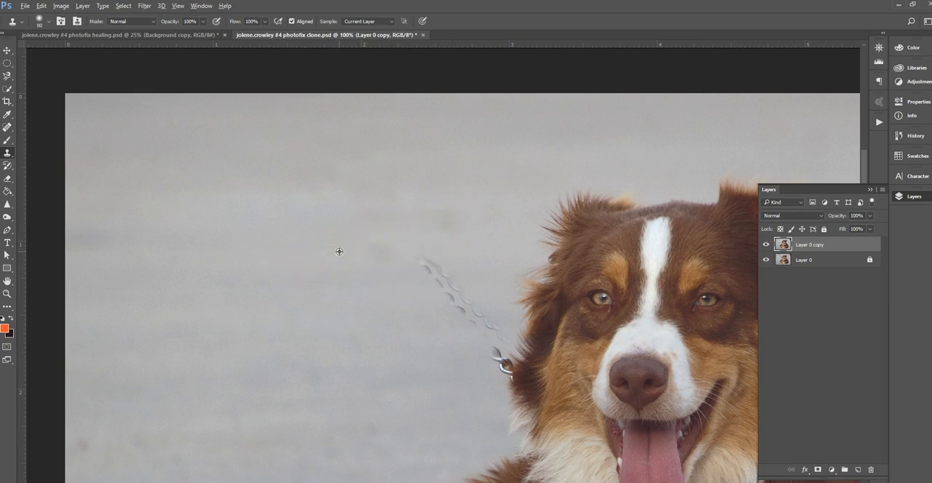
- Clone pavement over the faint chain links between the removed clasp and the dog's neck
mouse_move(386, 251)
mouse_down()
mouse_move(433, 274)
mouse_move(472, 335)
mouse_up()
alt+click(391, 263)
alt+click(466, 251)
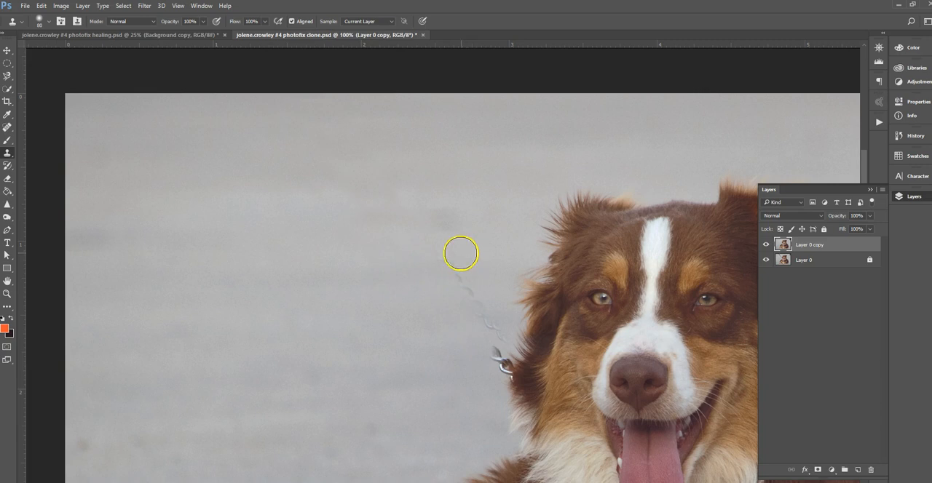
drag(447, 263, 473, 305)
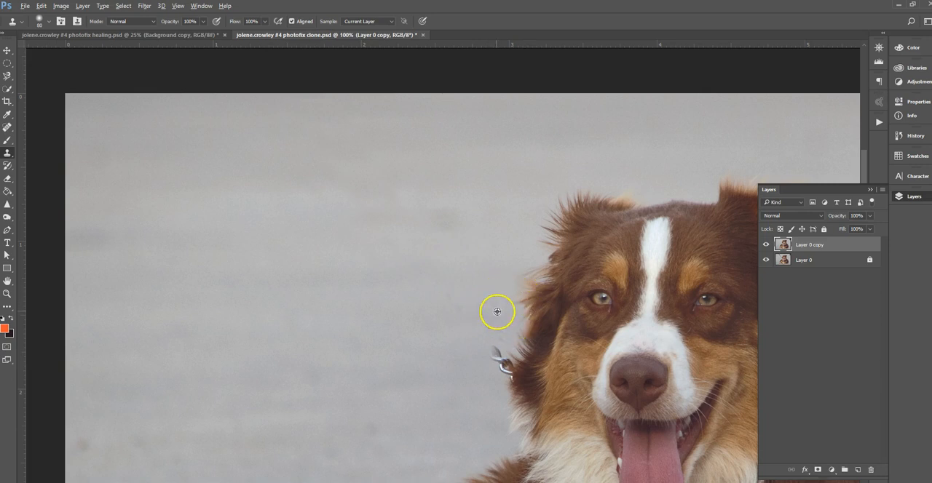
- Reduce the brush to 30 px and clone away the faint chain traces beside the dog's ear fur
mouse_move(472, 278)
mouse_down()
mouse_move(429, 271)
mouse_move(361, 220)
mouse_up()
key(ctrl+plus)
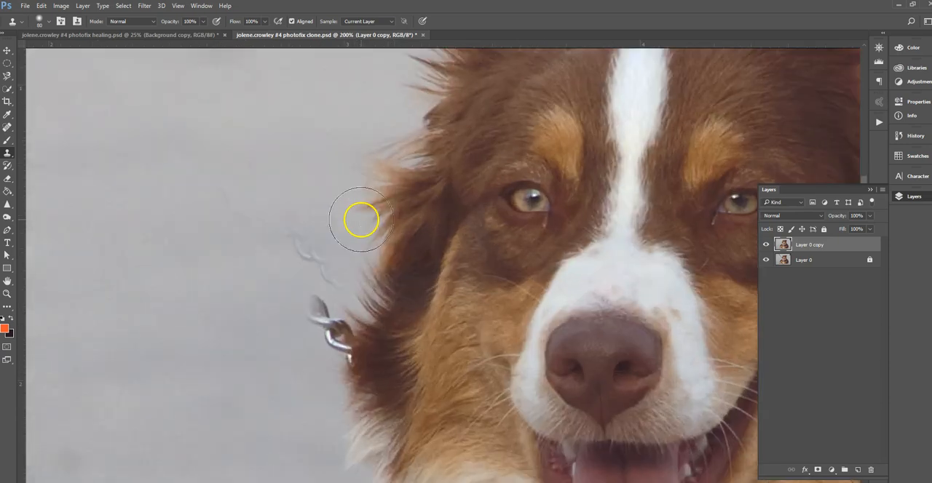
key(bracketleft)
key(bracketleft)
key(bracketleft)
key(bracketleft)
key(bracketleft)
key(bracketleft)
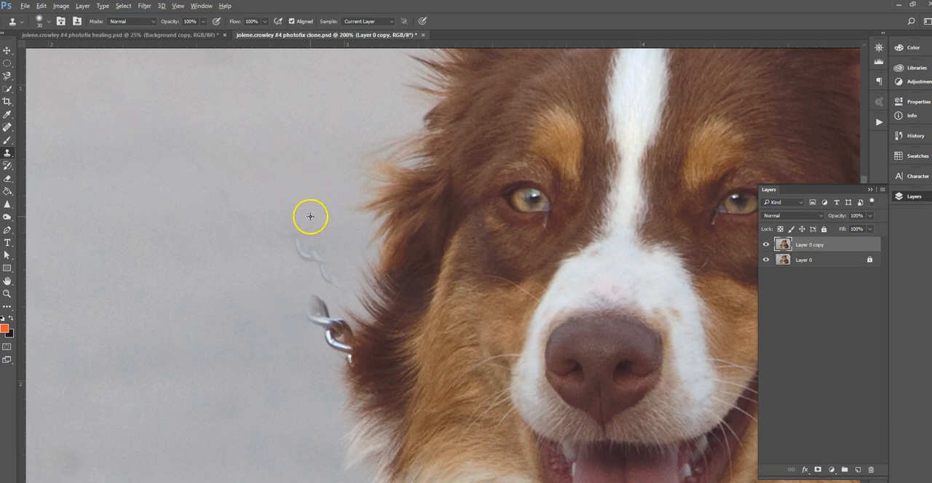
alt+click(315, 215)
drag(292, 231, 306, 250)
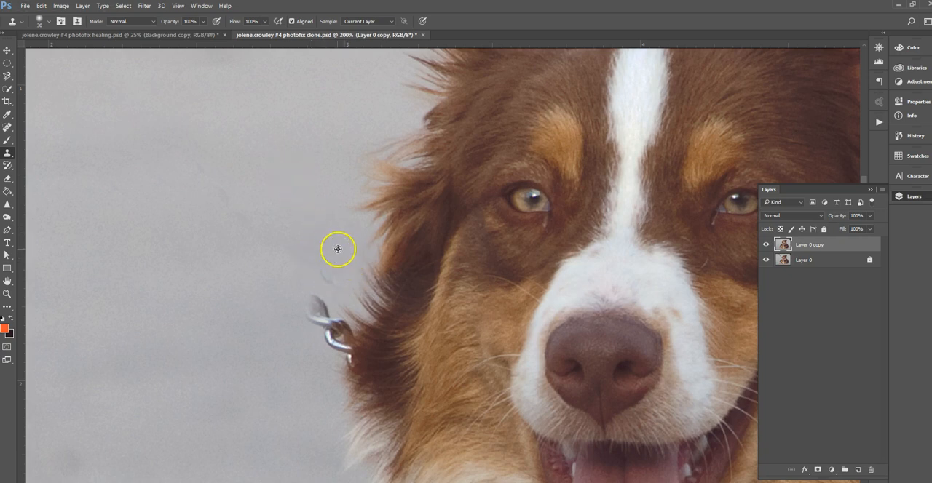
alt+click(347, 259)
drag(333, 277, 318, 260)
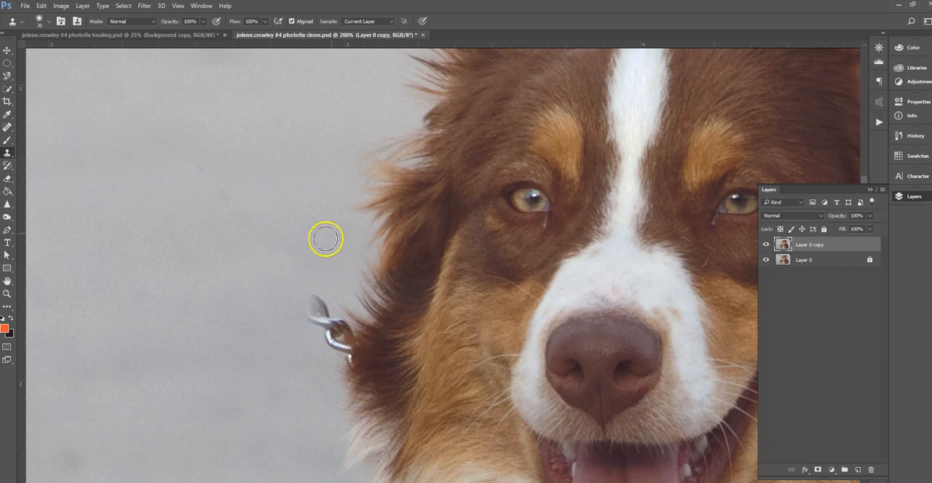
- Remove the last chain links at the neck, cloning pavement over the background part and fur over the coat edge
alt+click(293, 326)
mouse_move(303, 304)
mouse_down()
mouse_move(287, 345)
mouse_move(318, 296)
mouse_move(327, 363)
mouse_move(332, 328)
mouse_up()
alt+click(293, 331)
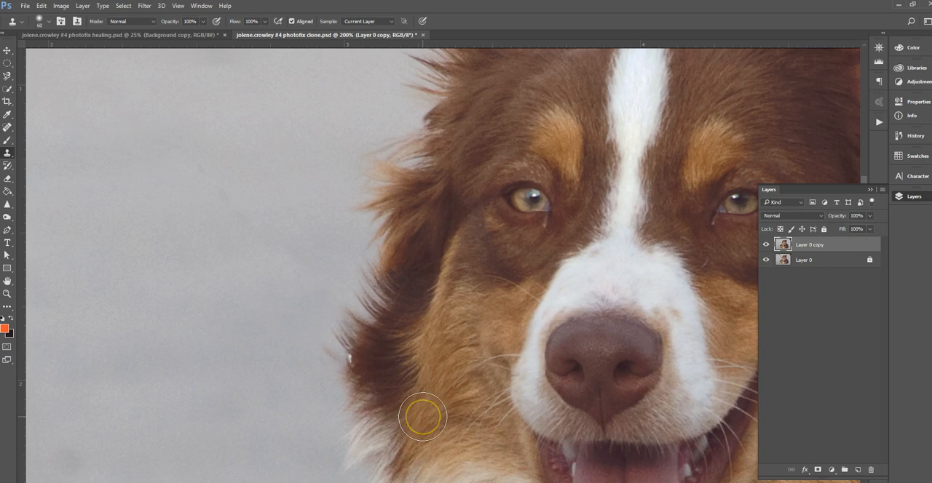
alt+click(350, 393)
click(352, 371)
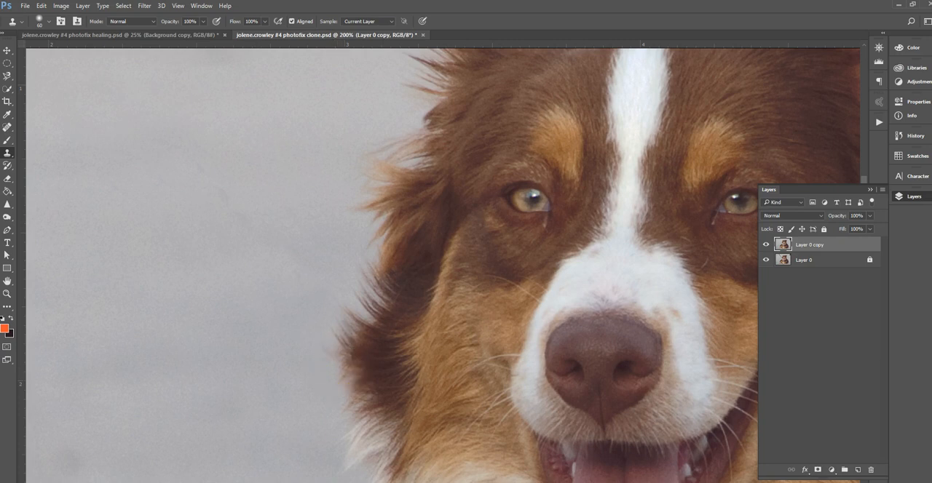
- Blend the pavement beside the neck fur by cloning clean background there, reducing the brush to 40 px
alt+click(288, 360)
drag(311, 353, 278, 437)
key(bracketleft)
key(bracketleft)
key(bracketleft)
alt+click(303, 363)
- Clone pavement over the dark smudges beside the dog's ear using a 90 px brush
key(ctrl+minus)
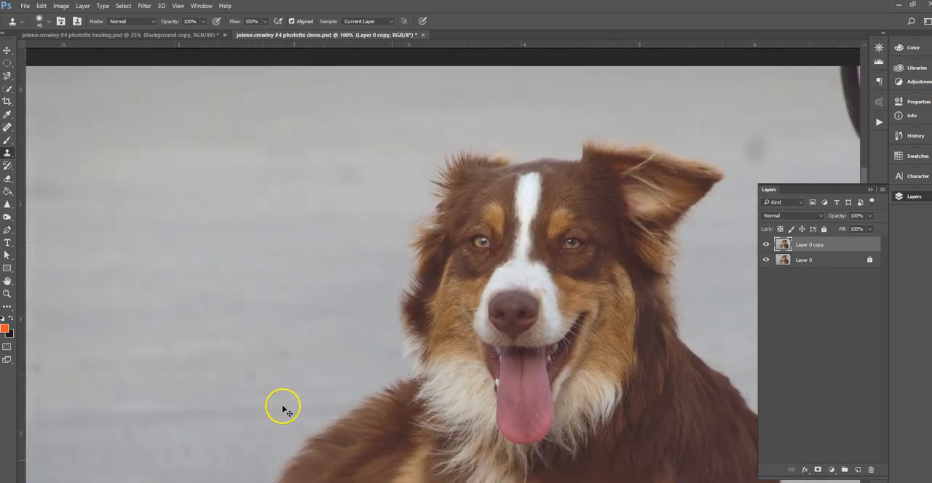
key(ctrl+minus)
mouse_move(283, 406)
mouse_down()
mouse_move(379, 198)
mouse_move(333, 205)
mouse_move(380, 182)
mouse_move(400, 204)
mouse_move(351, 223)
mouse_move(388, 172)
mouse_up()
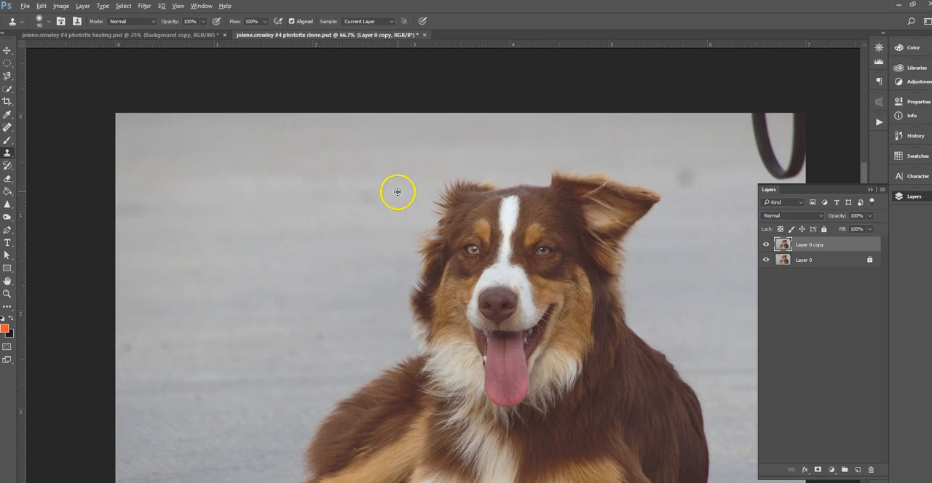
alt+click(397, 192)
click(363, 196)
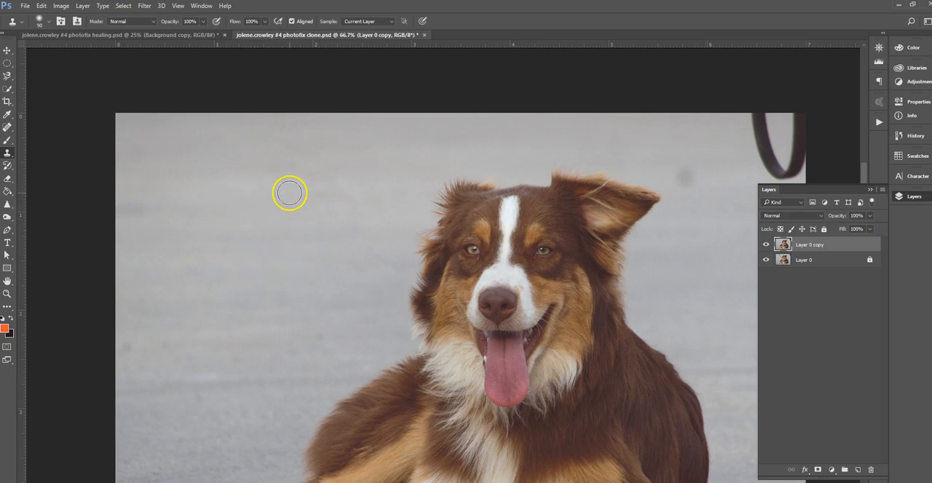
drag(291, 193, 367, 198)
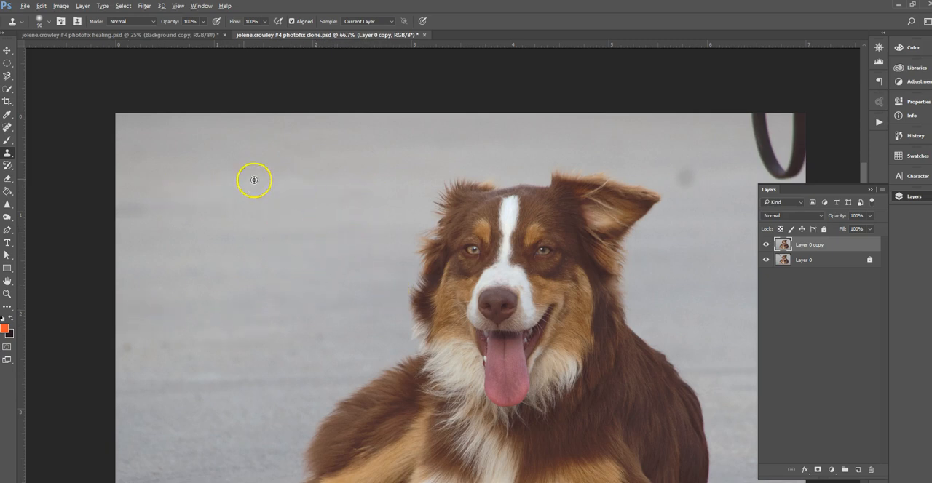
- Enlarge the brush to 100 px and even out the pavement tone where the clasp was removed
key(])
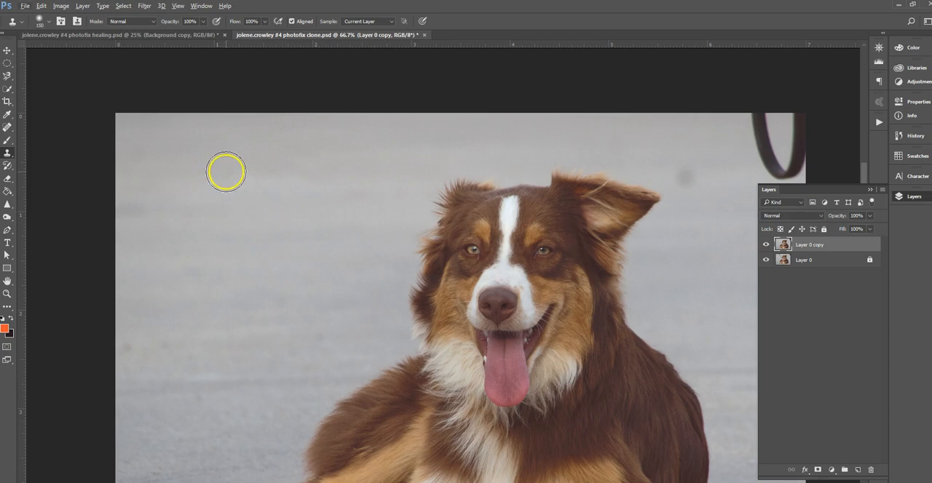
alt+click(238, 173)
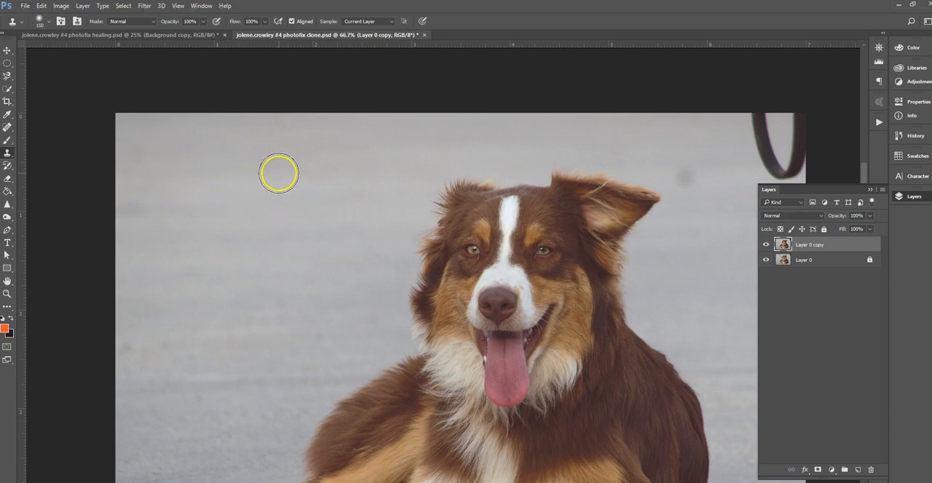
drag(297, 173, 335, 173)
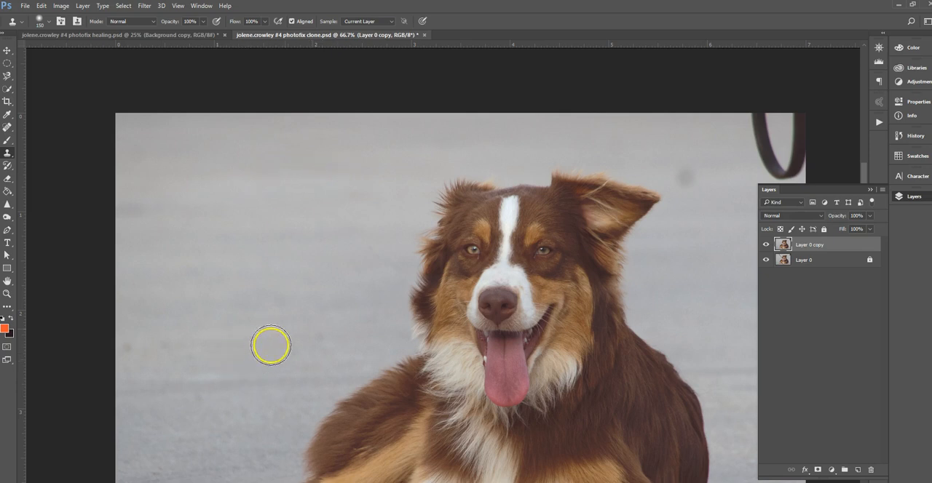
- Even out the pavement tone beside the dog and clone pavement over the grey spot near its folded ear using a 150 px brush
alt+click(297, 242)
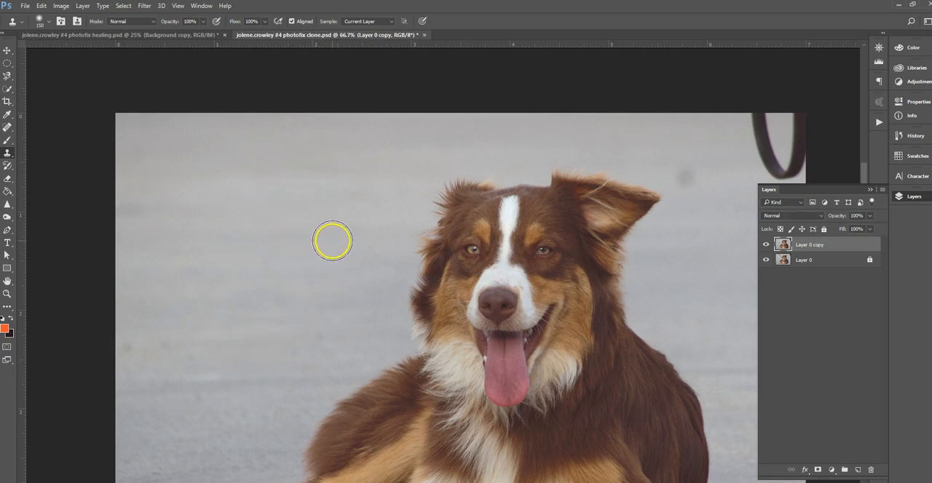
drag(342, 241, 367, 240)
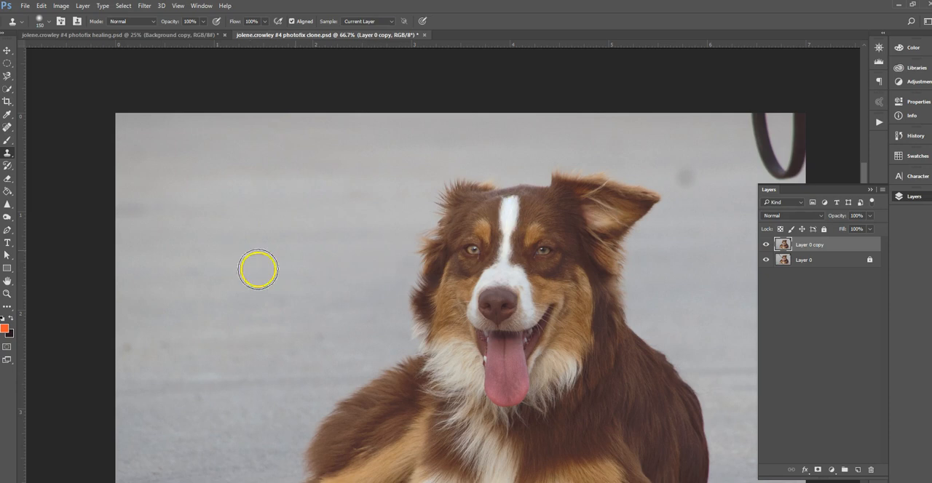
mouse_move(665, 298)
mouse_down()
mouse_move(564, 294)
mouse_move(505, 312)
mouse_up()
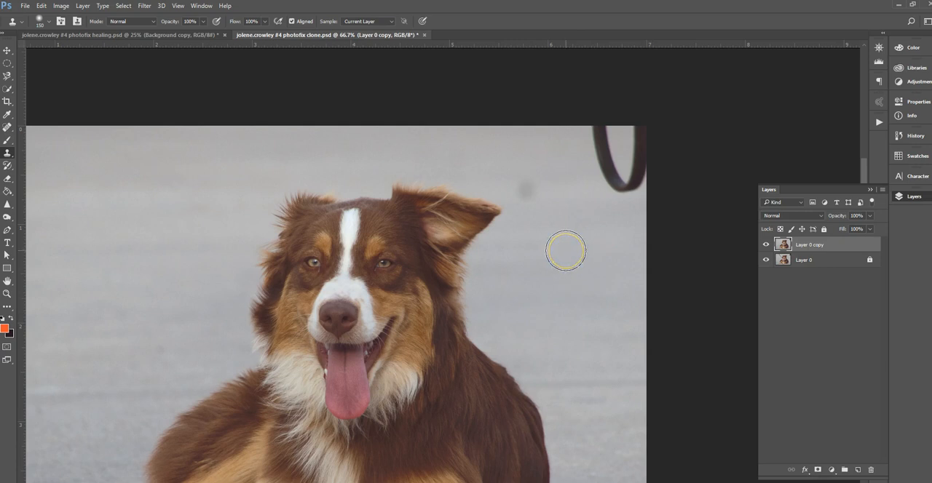
alt+click(561, 190)
click(525, 189)
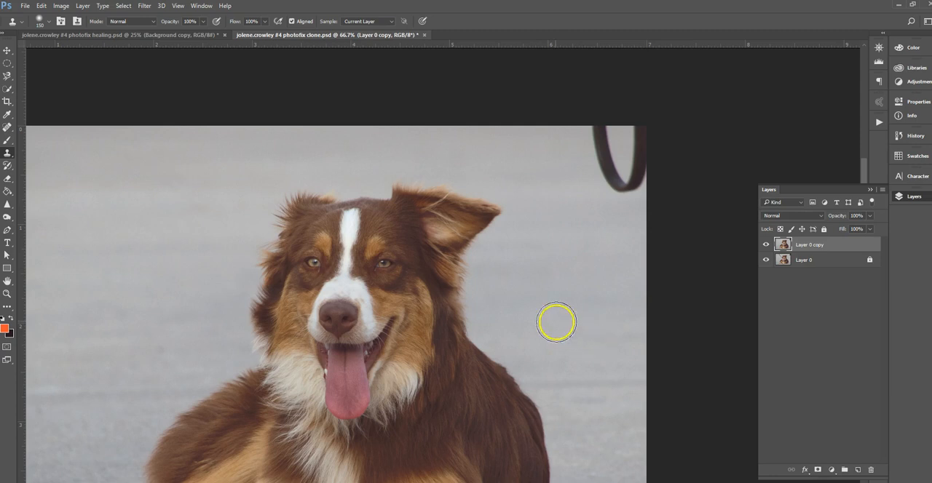
- Remove the black leash loop from the photo's upper-right corner by cloning clean pavement over it, and undo the stray stroke on the dog
alt+click(558, 126)
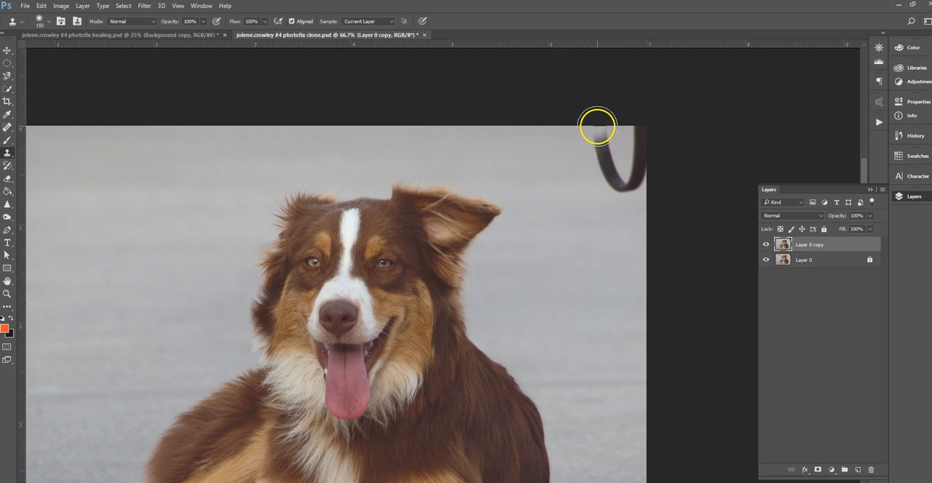
mouse_move(597, 126)
mouse_down()
mouse_move(610, 175)
mouse_move(660, 211)
mouse_up()
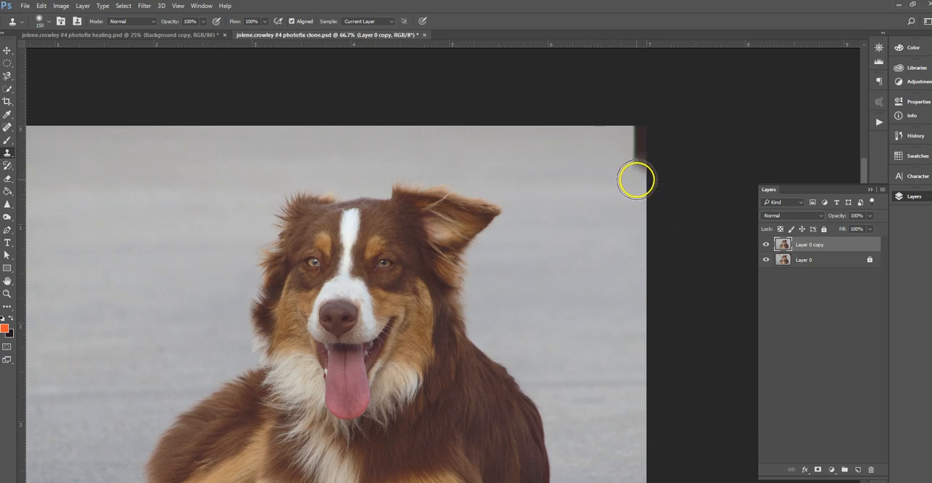
drag(636, 180, 638, 141)
alt+click(590, 154)
drag(402, 251, 432, 251)
key(ctrl+z)
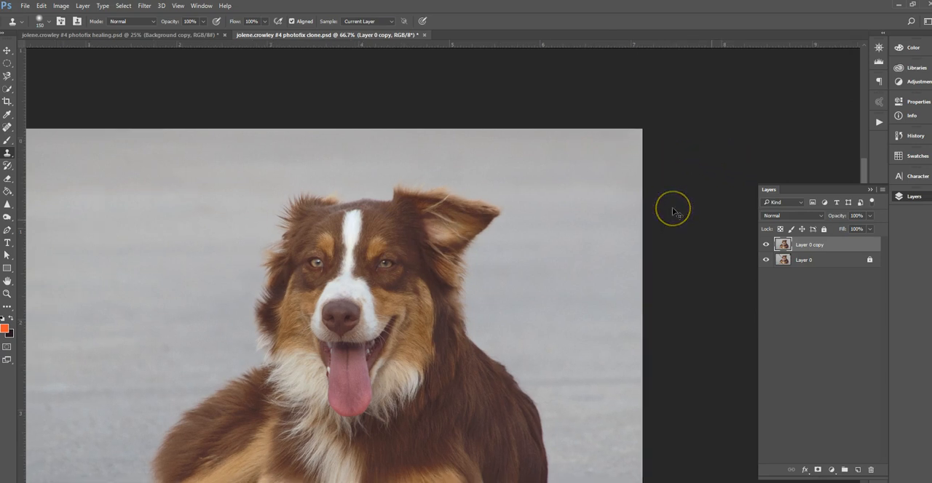
- Compare the whole retouched photo with the original by repeatedly hiding and showing Layer 0 copy
key(ctrl+minus)
key(ctrl+minus)
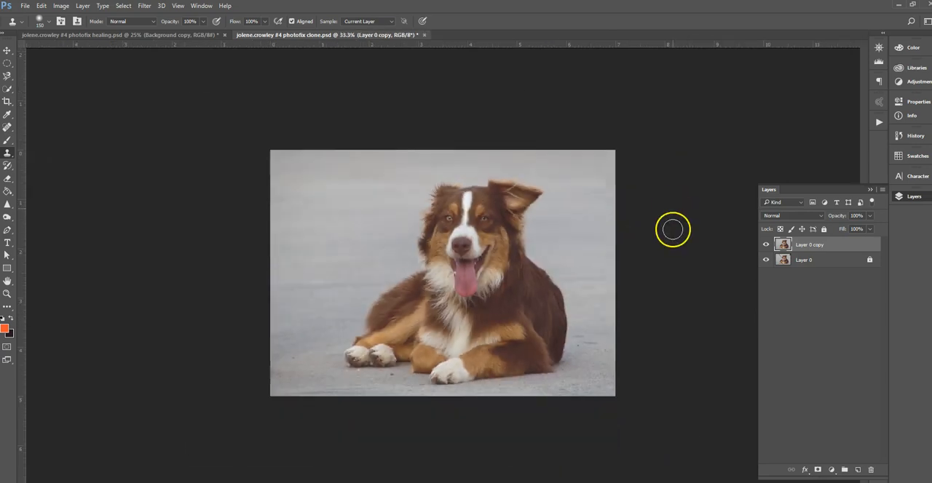
click(765, 247)
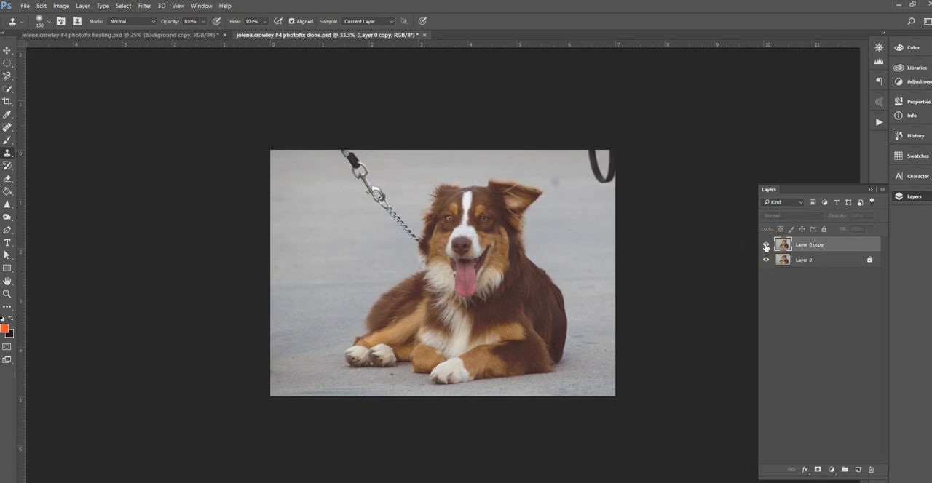
click(765, 248)
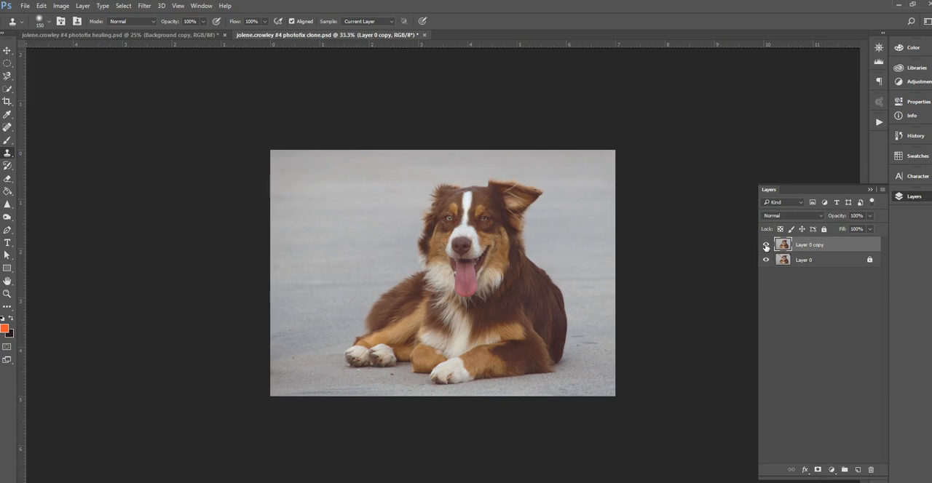
click(765, 248)
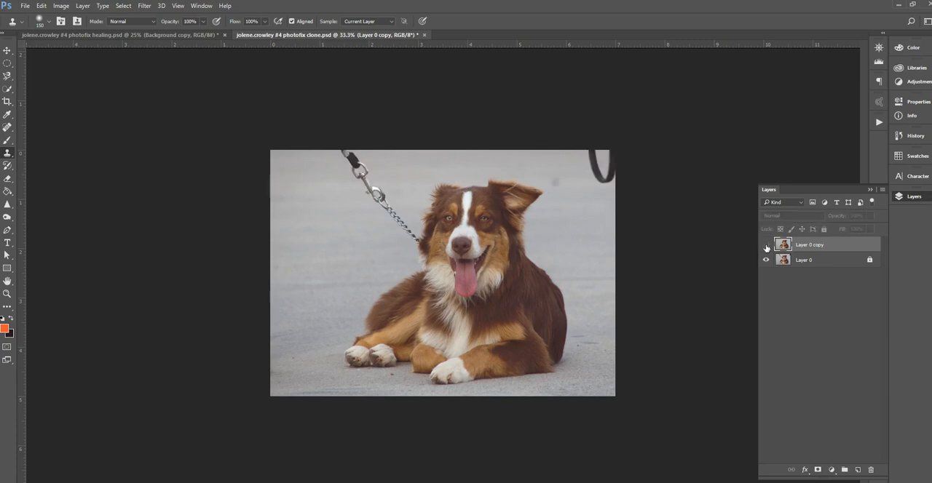
click(765, 247)
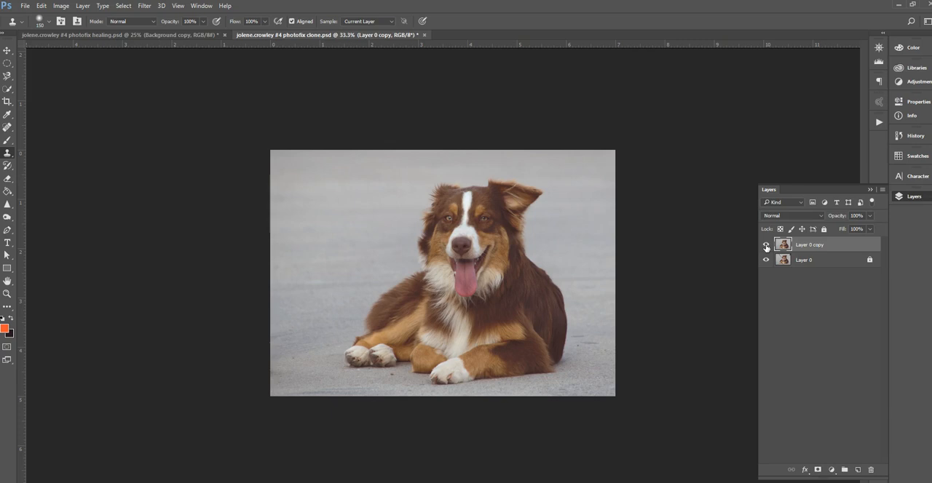
click(765, 248)
click(765, 247)
- Save the retouched dog photo in its existing PSD file
click(24, 6)
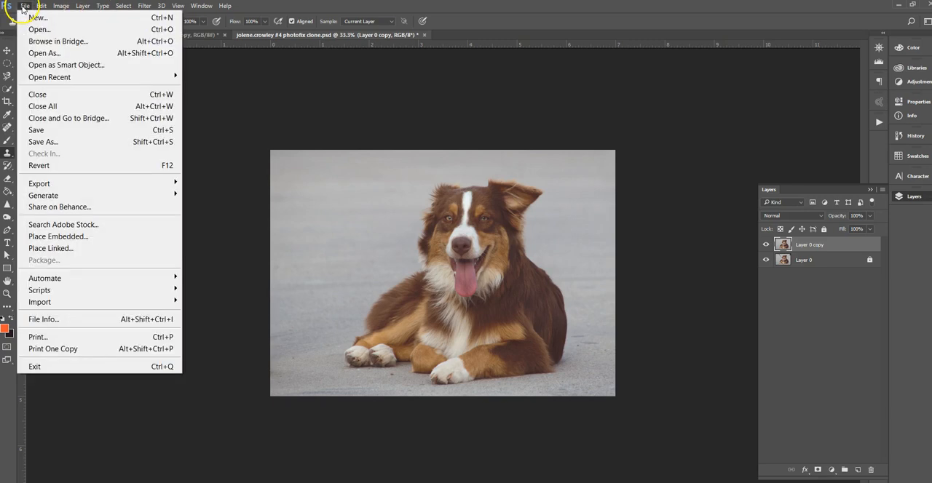
click(43, 131)
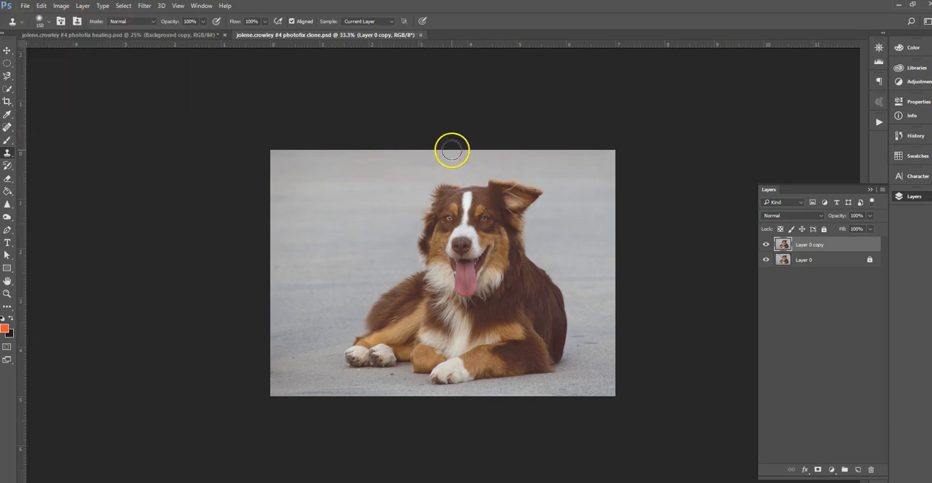